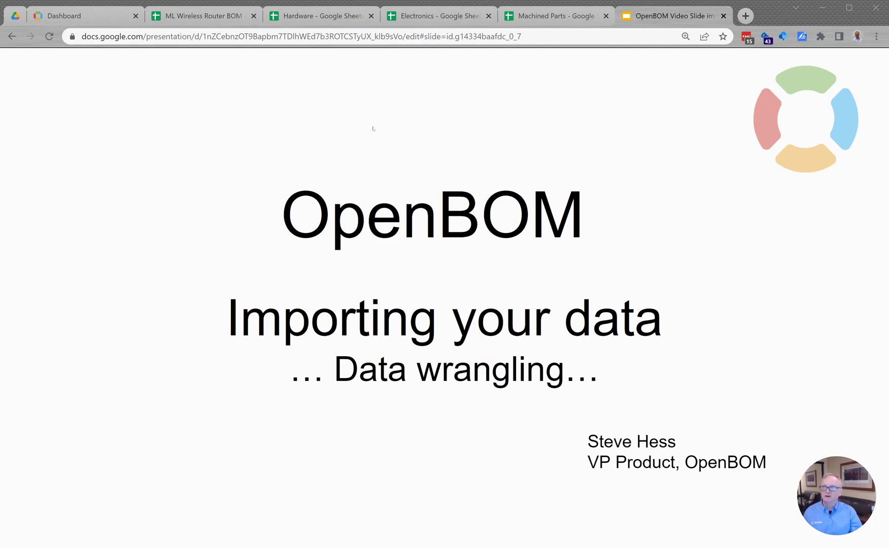
Step: Leave the Importing your data slide for the OpenBOM dashboard listing 19 catalogs
{"action": "left_click", "coordinate": [80, 23]}
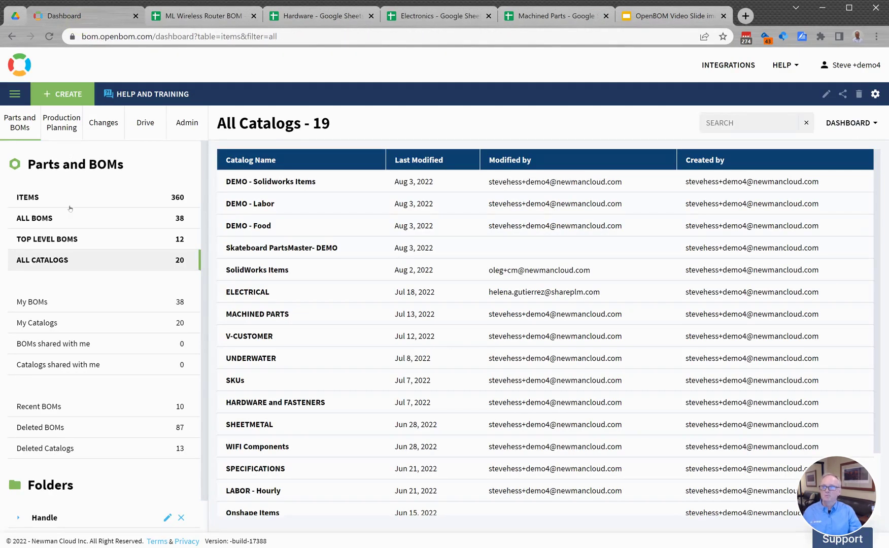
Step: Browse OpenBOM's item and catalog lists, then bring up the ML Wireless Router BOM sheet
{"action": "left_click", "coordinate": [68, 202]}
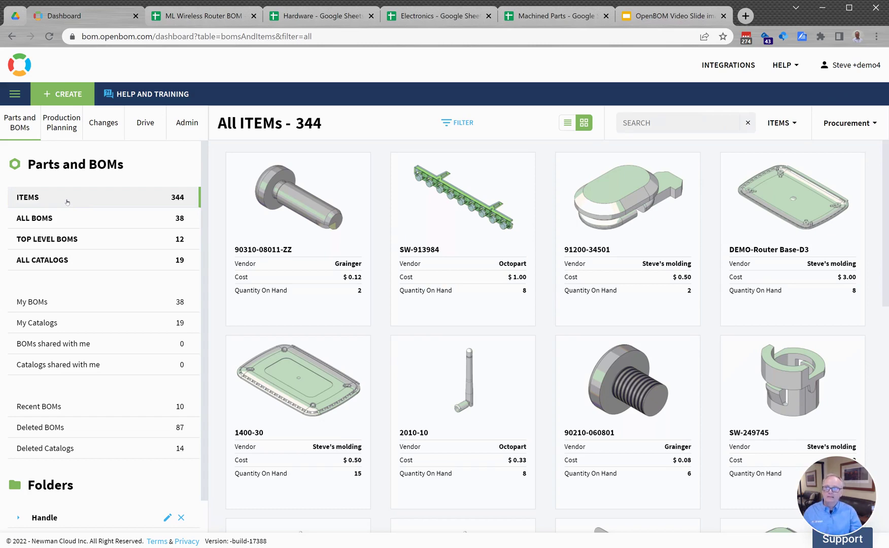
{"action": "left_click", "coordinate": [71, 261]}
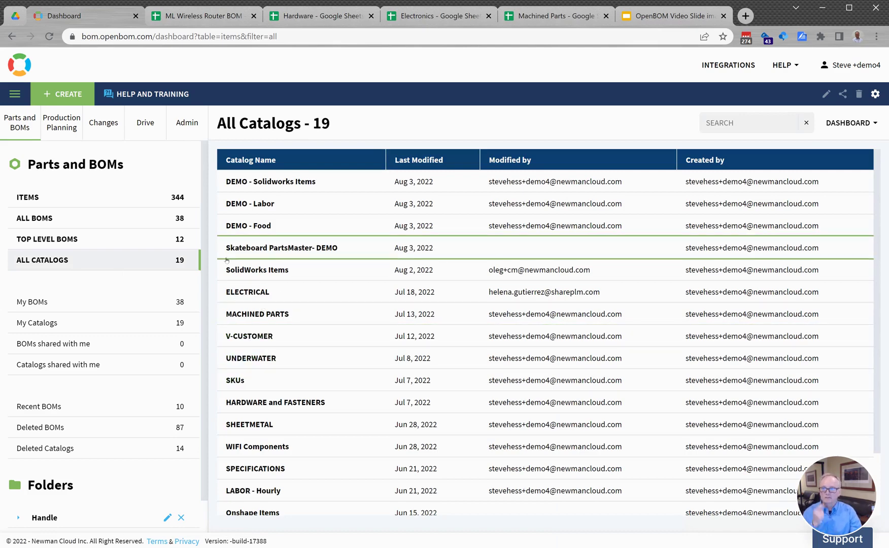
{"action": "left_click", "coordinate": [58, 199]}
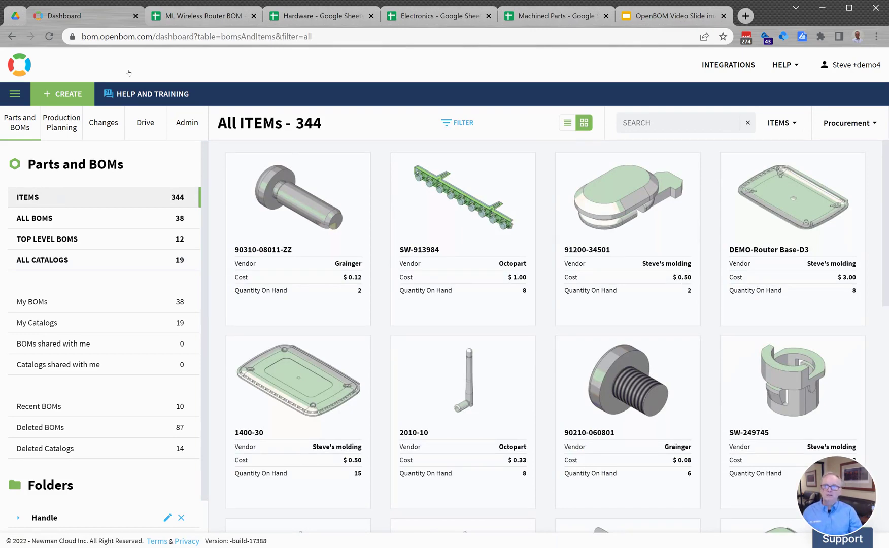
{"action": "left_click", "coordinate": [190, 16]}
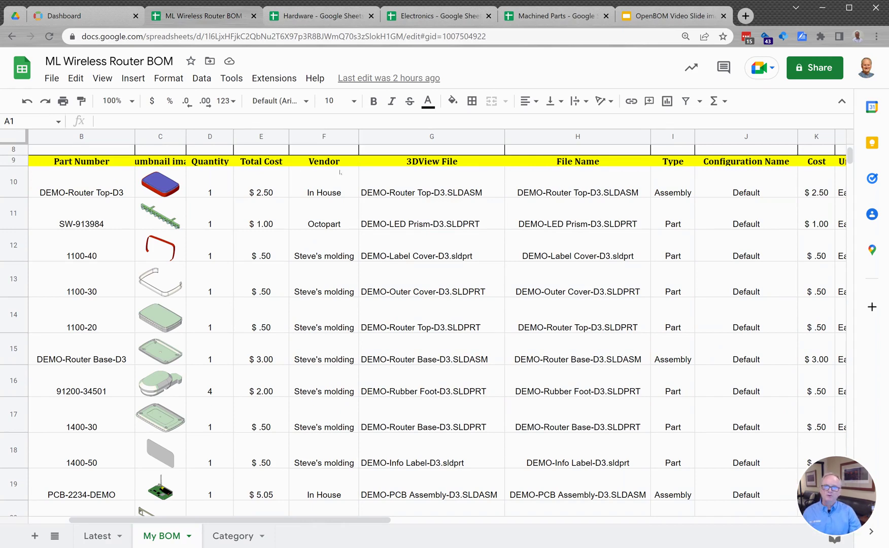
{"action": "left_click", "coordinate": [231, 536]}
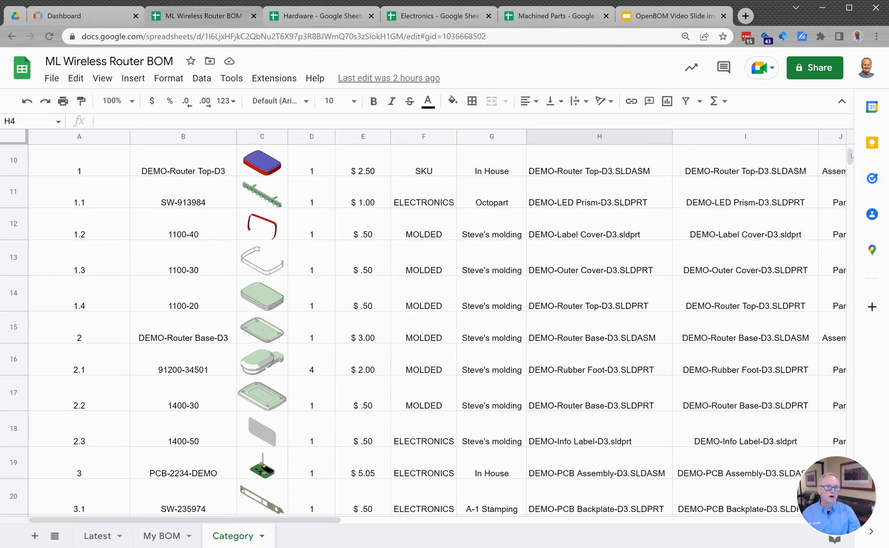
Step: Scroll through the Category sheet's SKU, ELECTRONICS and MOLDED part tags
{"action": "scroll", "coordinate": [850, 155], "scroll_direction": "up", "scroll_amount": 2}
{"action": "scroll", "coordinate": [850, 154], "scroll_direction": "up", "scroll_amount": 2}
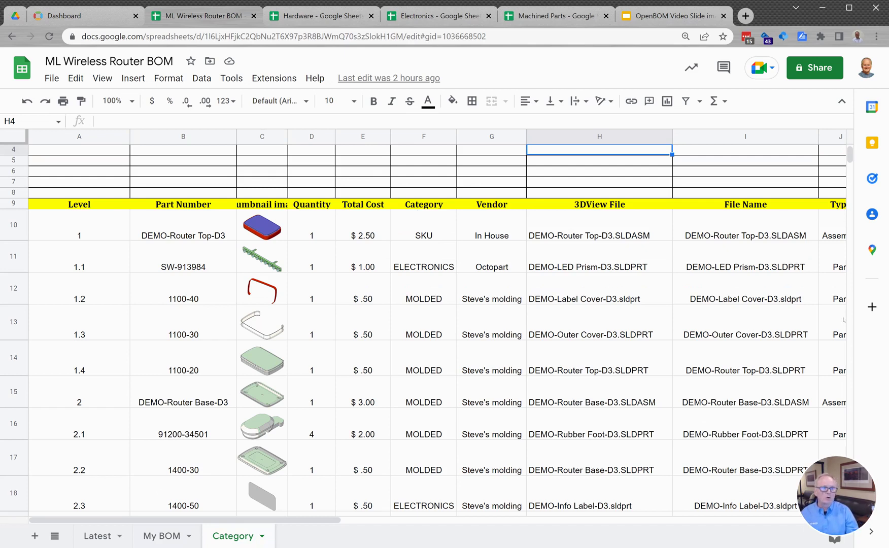
{"action": "left_click_drag", "start_coordinate": [849, 155], "coordinate": [850, 164]}
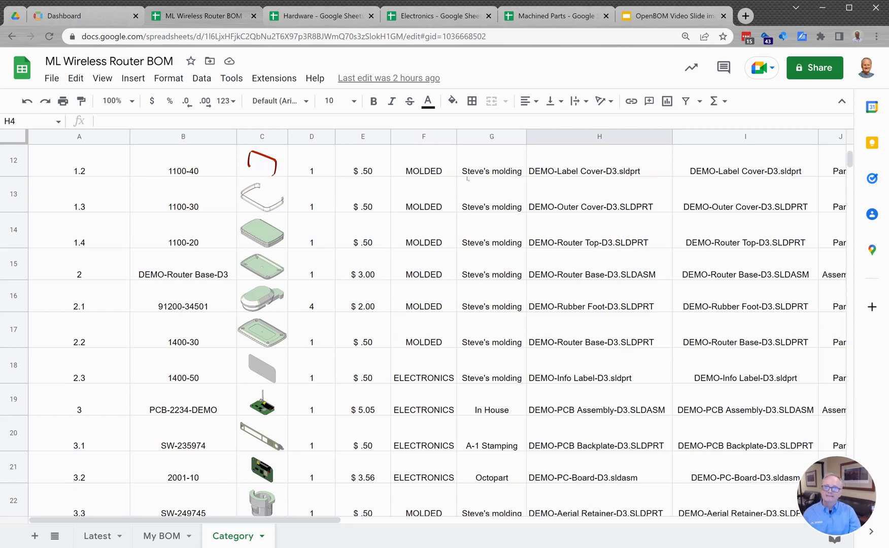
{"action": "mouse_move", "coordinate": [424, 136]}
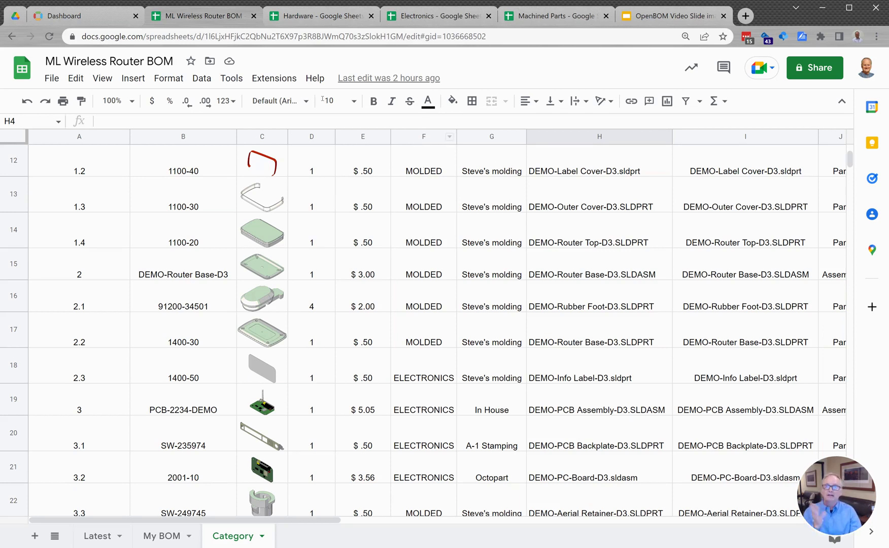
Step: Look through the Hardware and Electronics spreadsheets in turn
{"action": "left_click", "coordinate": [313, 18]}
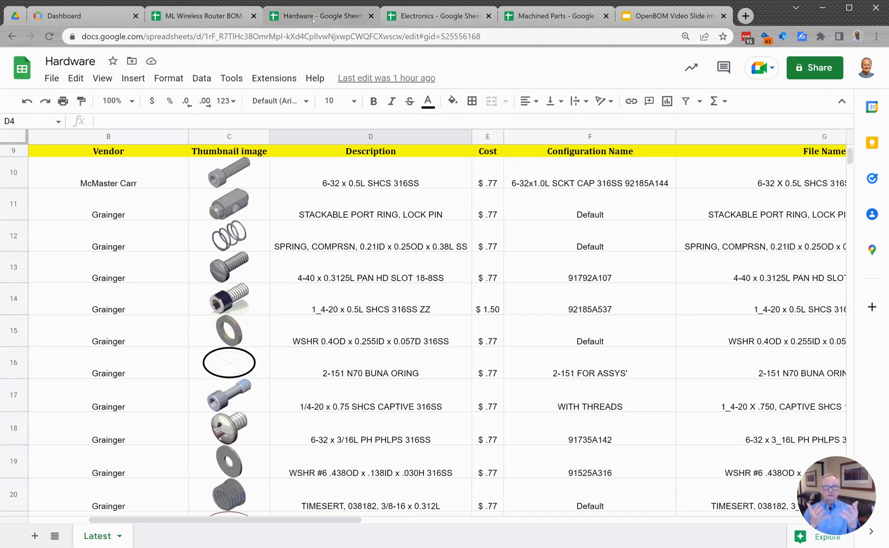
{"action": "left_click", "coordinate": [403, 20]}
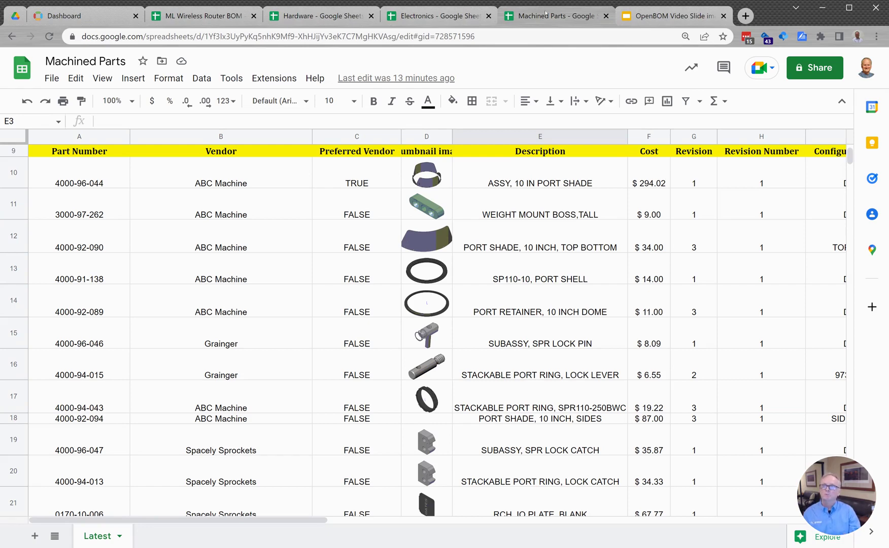
Step: Create an Electronics catalog from the Electronics Google Sheet via Import Catalog
{"action": "left_click", "coordinate": [60, 17]}
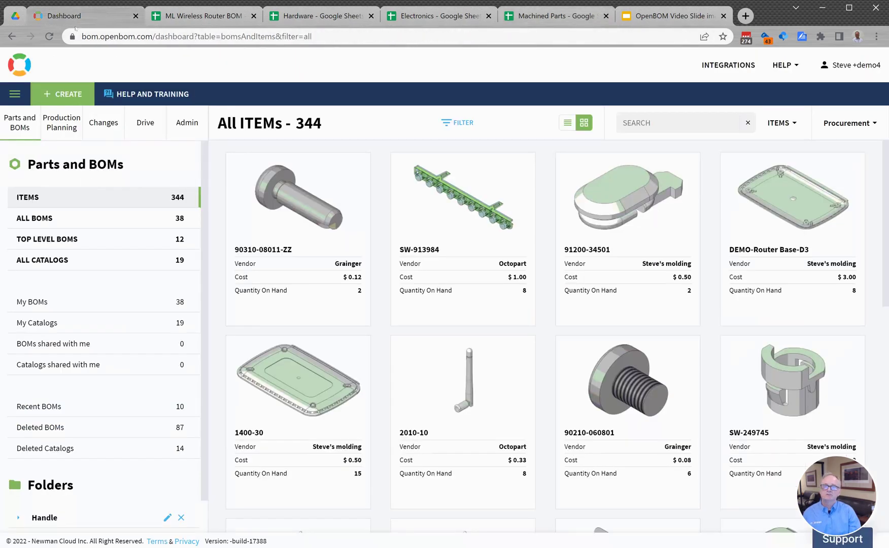
{"action": "left_click", "coordinate": [61, 94]}
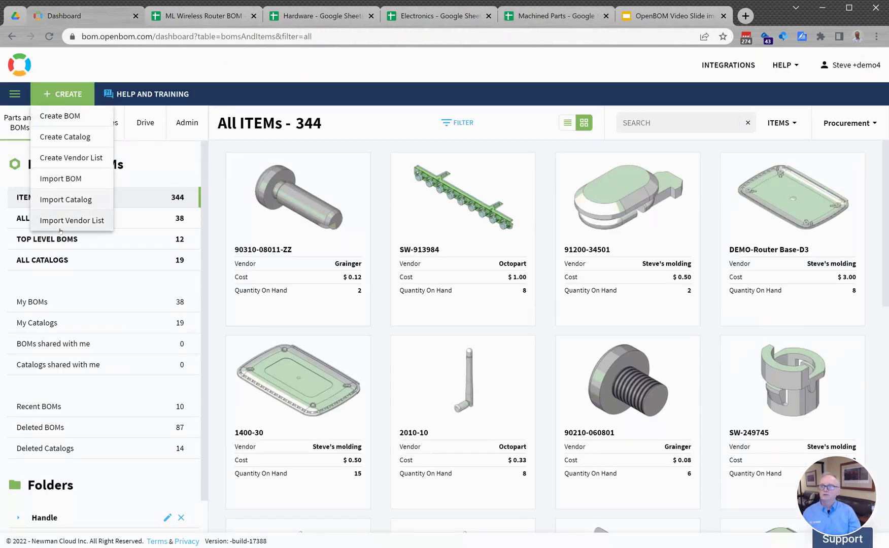
{"action": "left_click", "coordinate": [61, 202]}
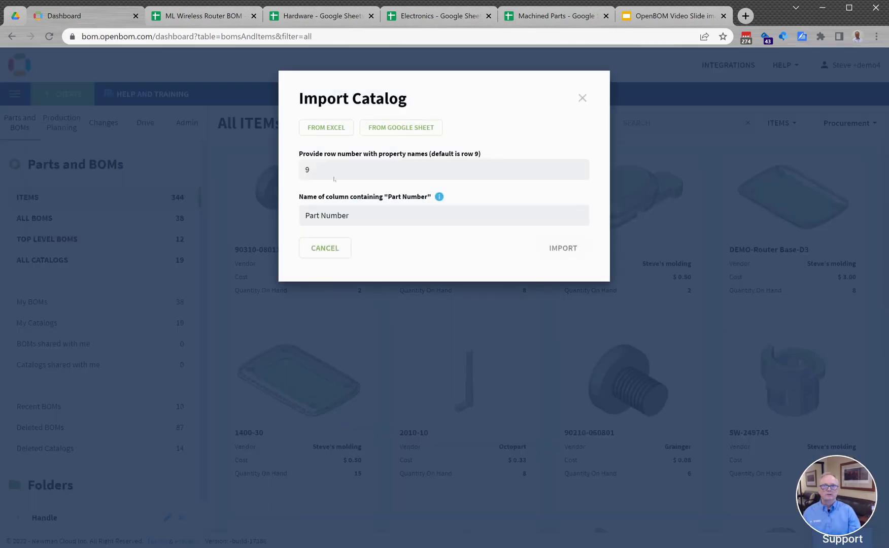
{"action": "left_click", "coordinate": [401, 130]}
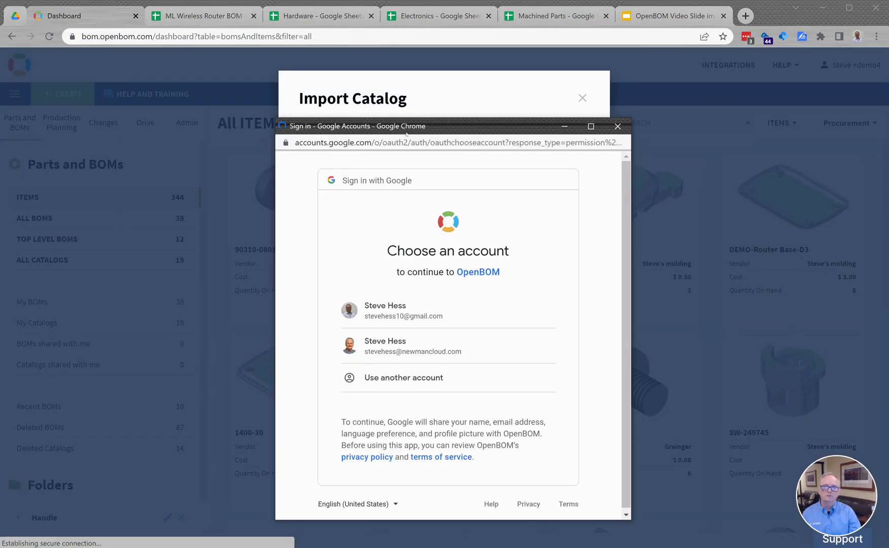
{"action": "left_click", "coordinate": [428, 342]}
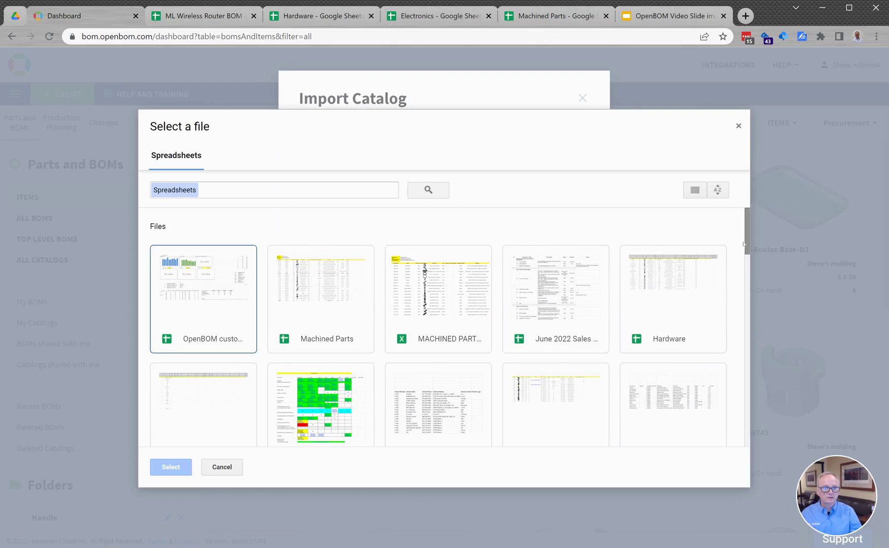
{"action": "left_click_drag", "start_coordinate": [747, 245], "coordinate": [746, 261]}
{"action": "left_click", "coordinate": [557, 338]}
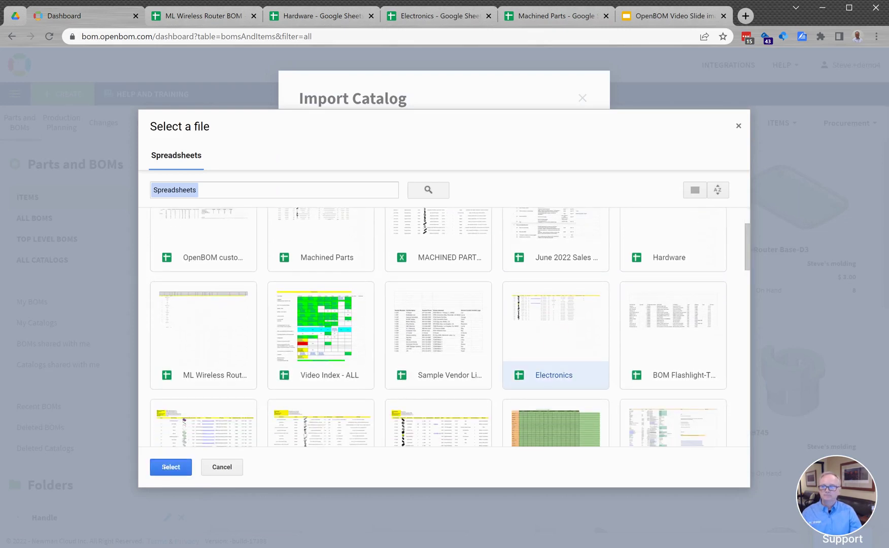
{"action": "left_click", "coordinate": [163, 466]}
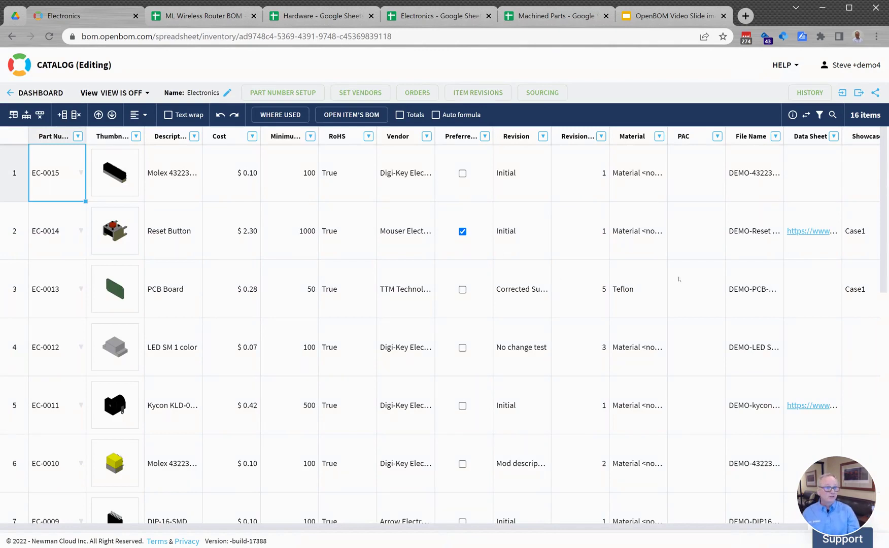
Step: Check the Reset Button's linked STM6519 datasheet, then return to the Electronics catalog
{"action": "left_click", "coordinate": [822, 232]}
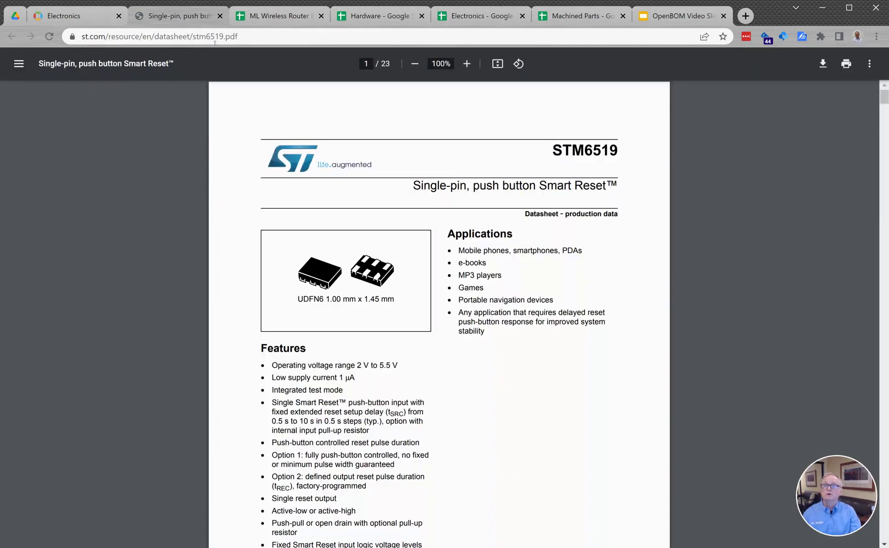
{"action": "left_click", "coordinate": [219, 16]}
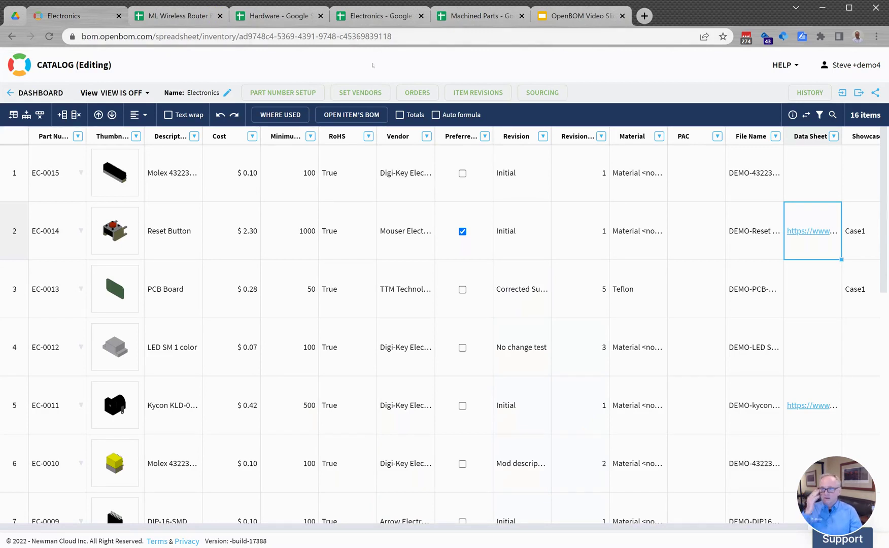
Step: Scroll the dashboard's 360 items, then open the router BOM spreadsheet's Latest sheet
{"action": "left_click", "coordinate": [27, 93]}
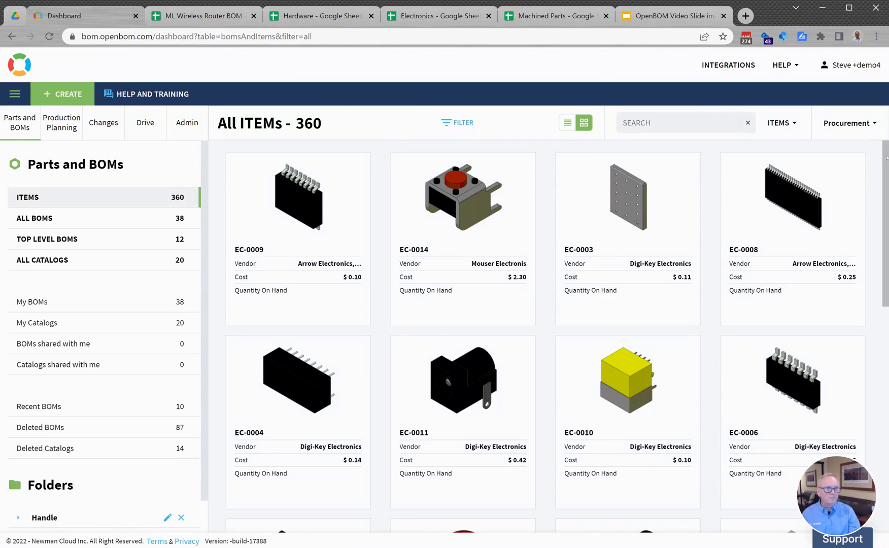
{"action": "left_click_drag", "start_coordinate": [883, 158], "coordinate": [887, 430]}
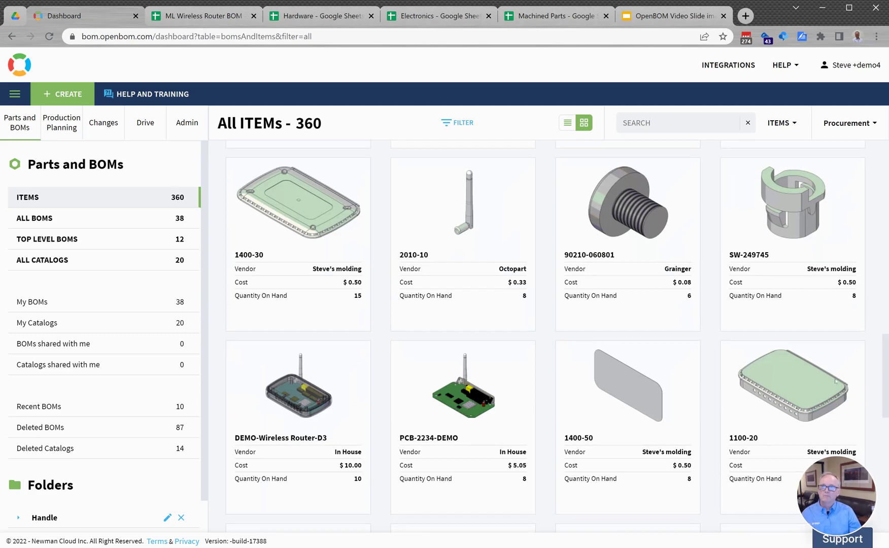
{"action": "left_click", "coordinate": [204, 17]}
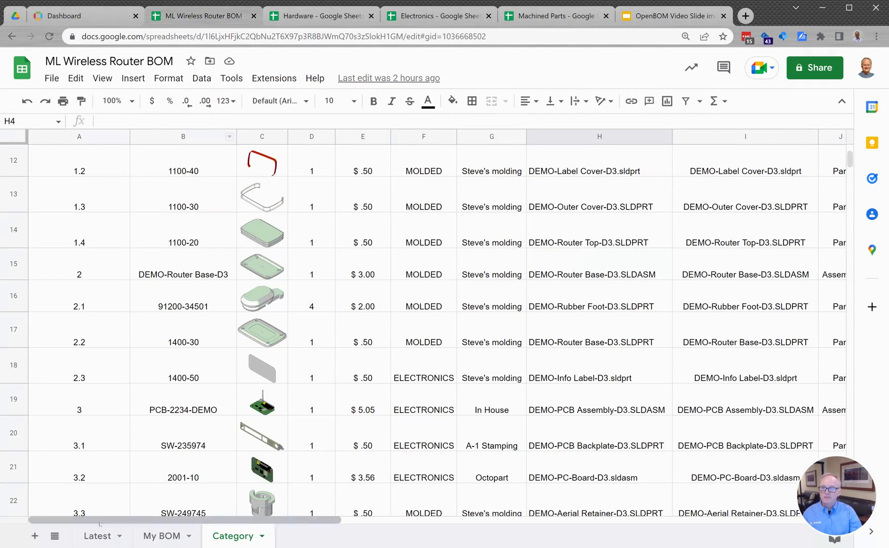
{"action": "left_click", "coordinate": [90, 536]}
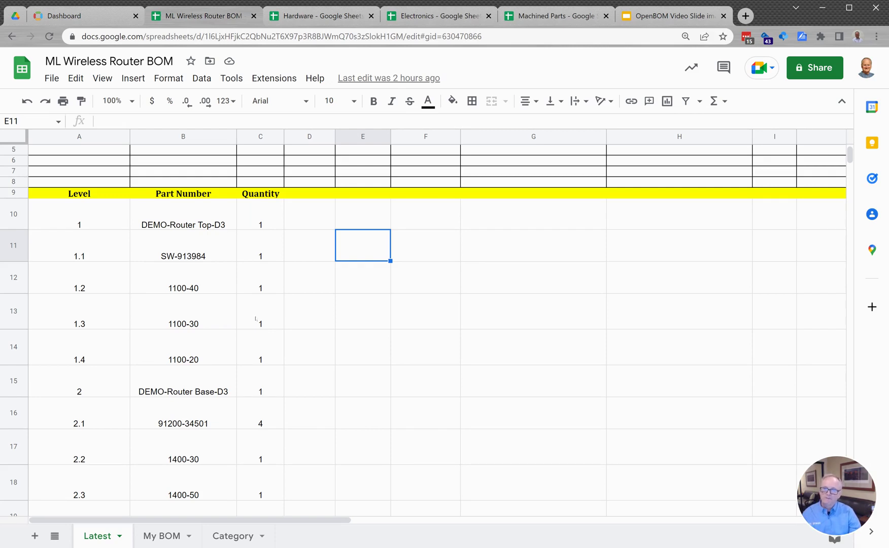
Step: Return from the Latest sheet to the OpenBOM dashboard of 360 items
{"action": "left_click", "coordinate": [86, 18]}
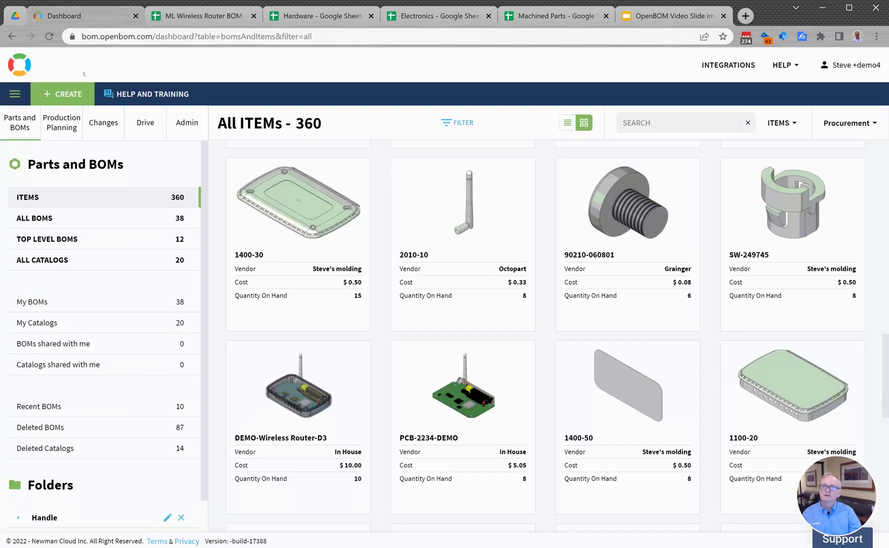
Step: Import the ML Wireless Router BOM Google Sheet as a new OpenBOM BOM
{"action": "left_click", "coordinate": [58, 97]}
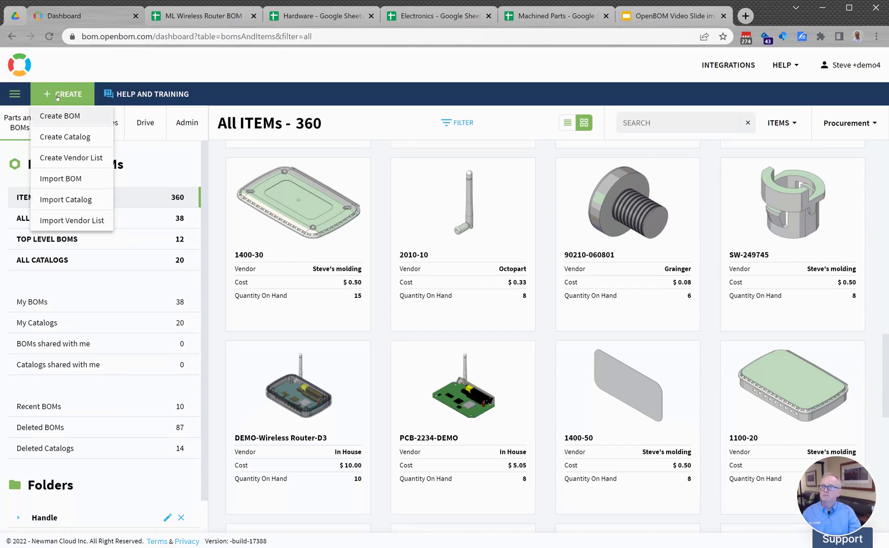
{"action": "left_click", "coordinate": [59, 180]}
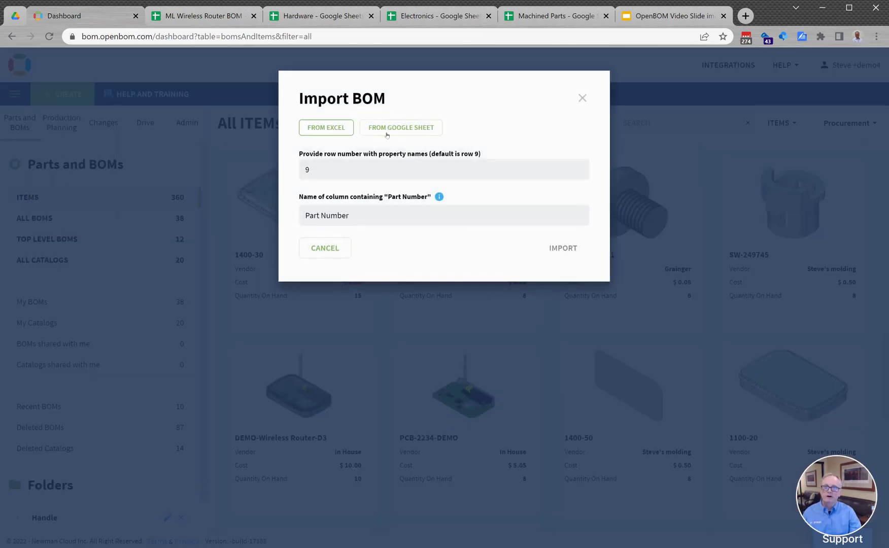
{"action": "left_click", "coordinate": [409, 133]}
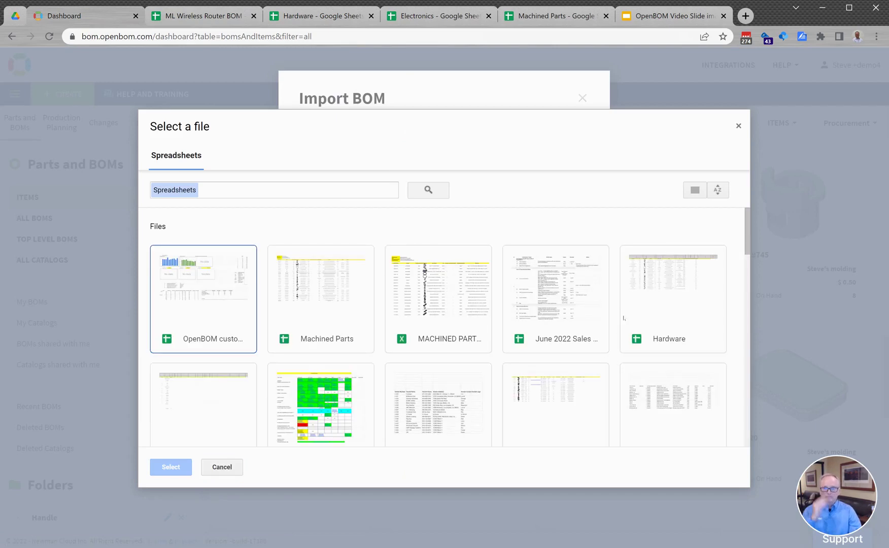
{"action": "left_click_drag", "start_coordinate": [746, 239], "coordinate": [752, 256]}
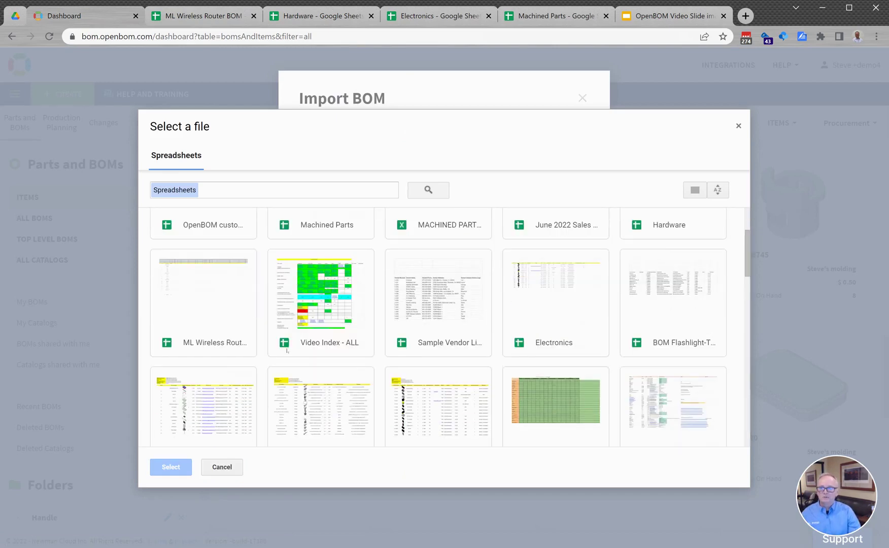
{"action": "left_click", "coordinate": [200, 317]}
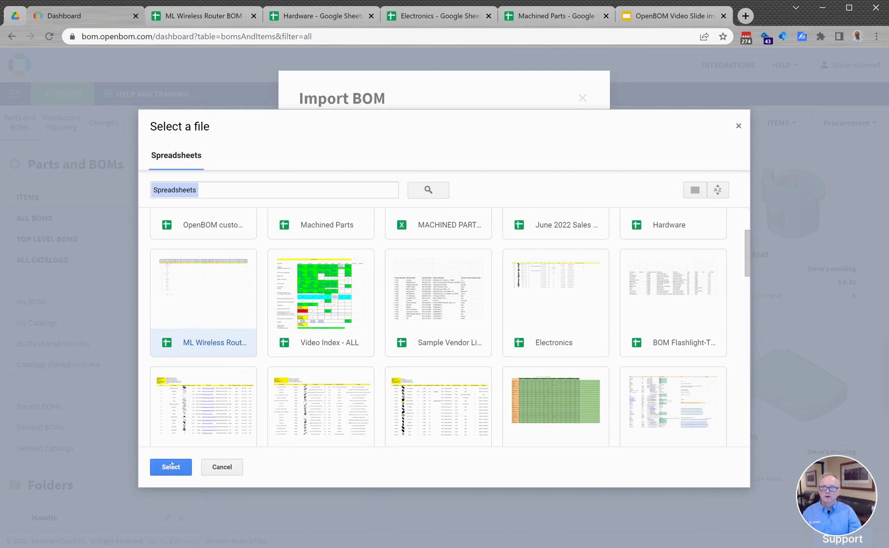
{"action": "left_click", "coordinate": [170, 467]}
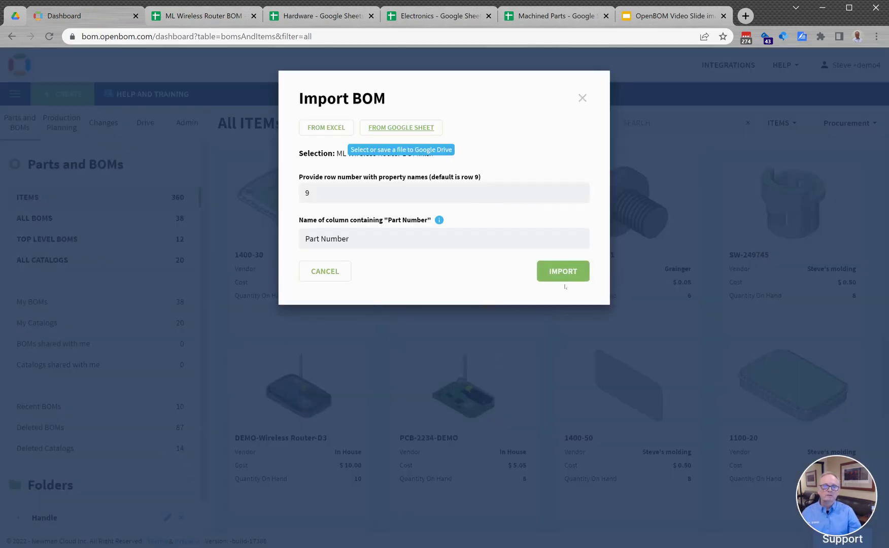
{"action": "left_click", "coordinate": [563, 273]}
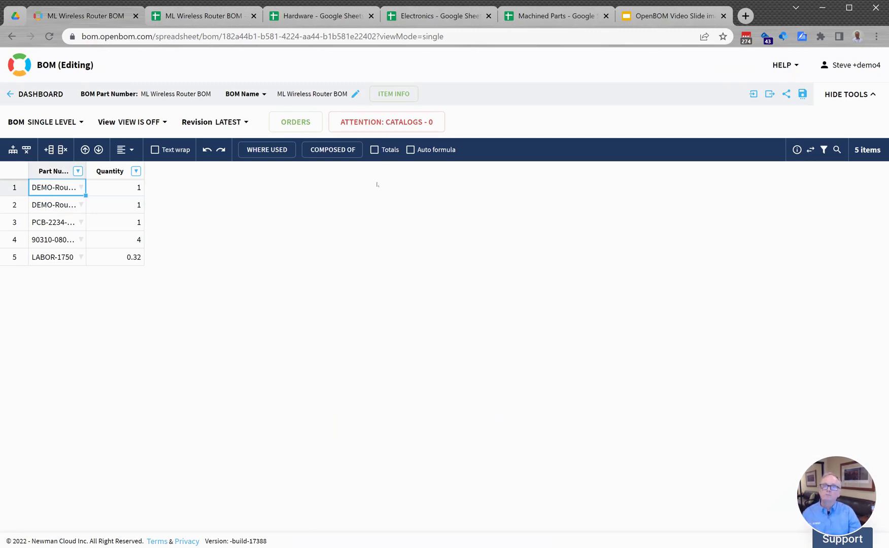
Step: Link DEMO - Solidworks Items, DEMO - Labor and a third catalog, then show Multi-Level
{"action": "left_click", "coordinate": [387, 122]}
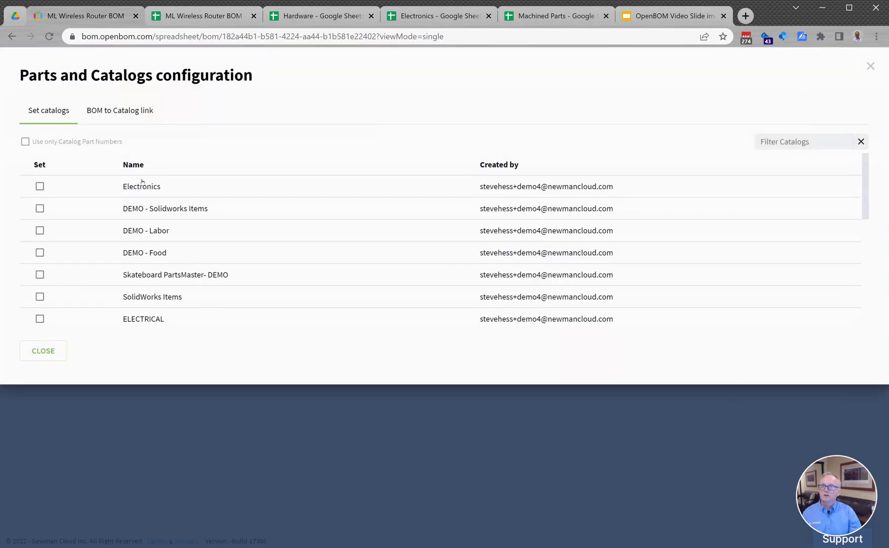
{"action": "left_click", "coordinate": [40, 208]}
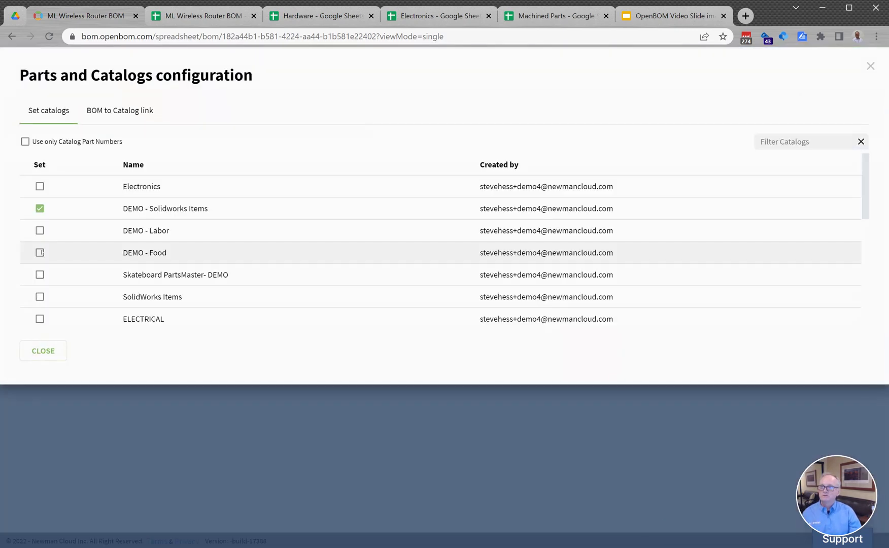
{"action": "left_click", "coordinate": [39, 229]}
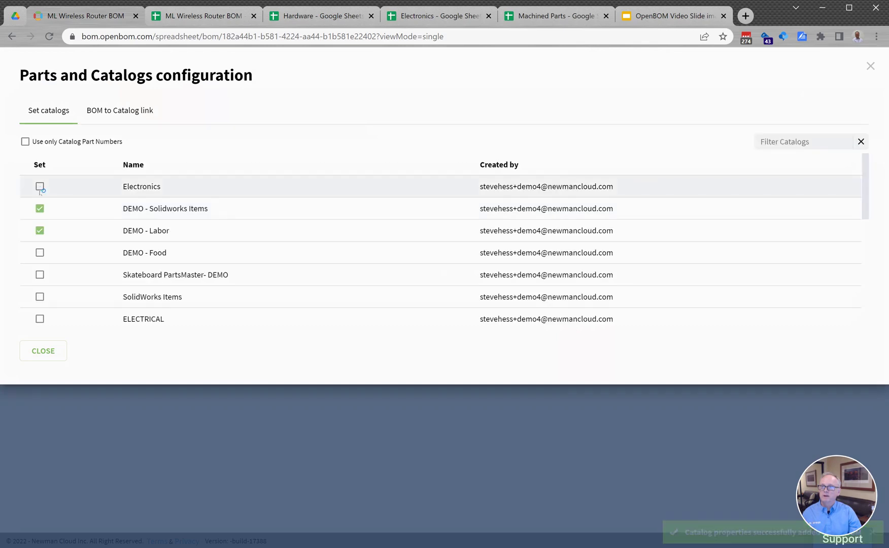
{"action": "left_click", "coordinate": [39, 188]}
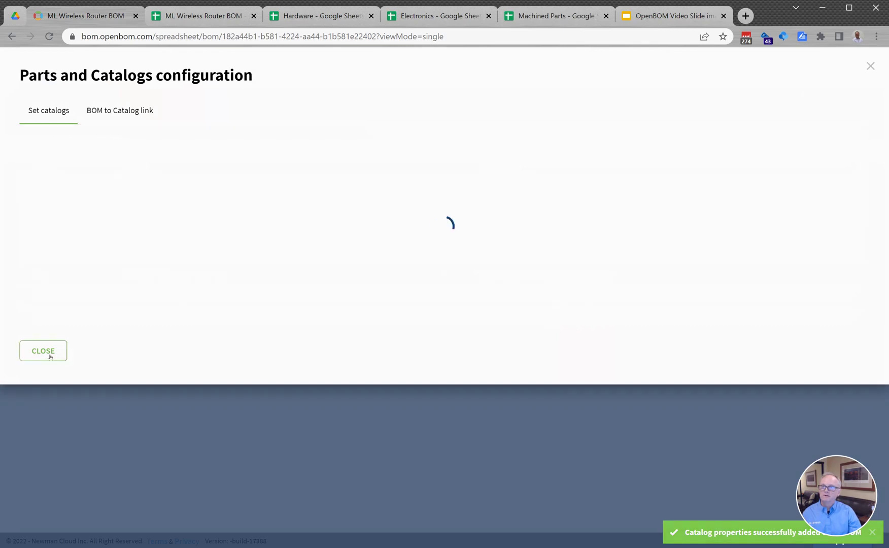
{"action": "left_click", "coordinate": [51, 357]}
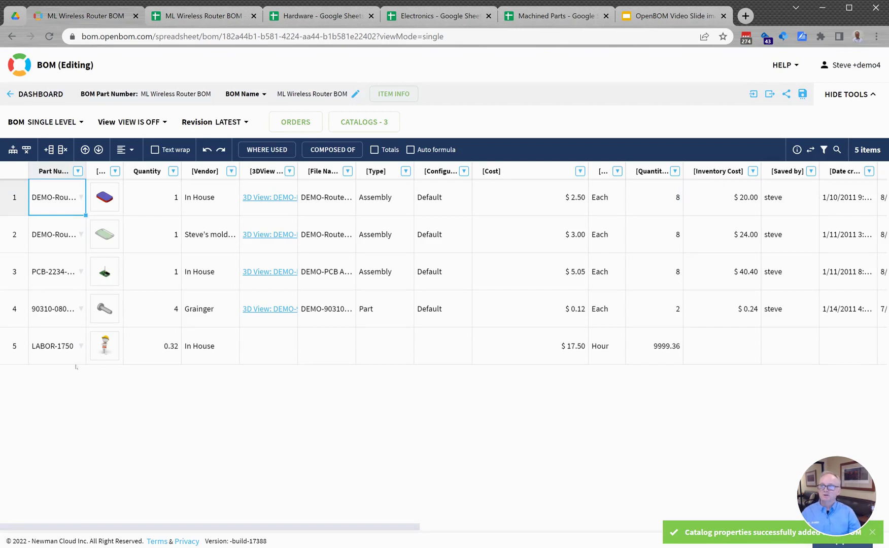
{"action": "left_click", "coordinate": [62, 124]}
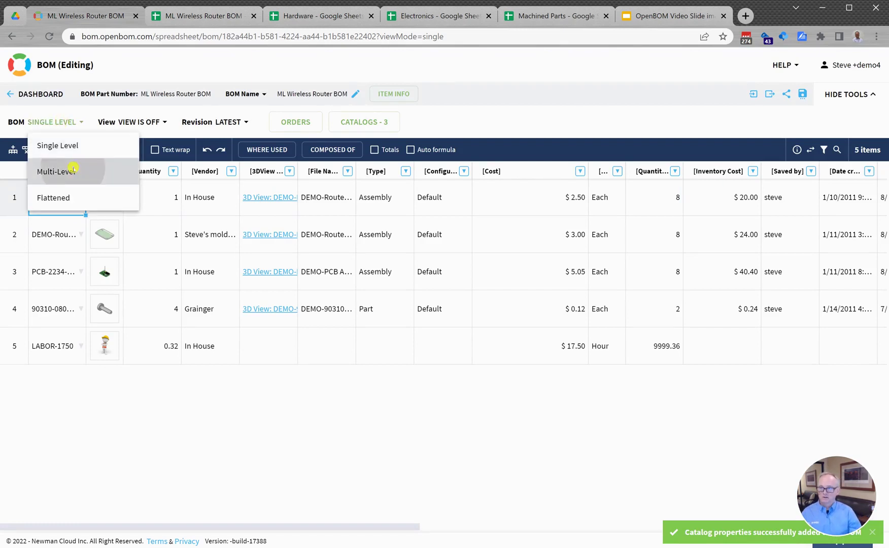
{"action": "left_click", "coordinate": [71, 169]}
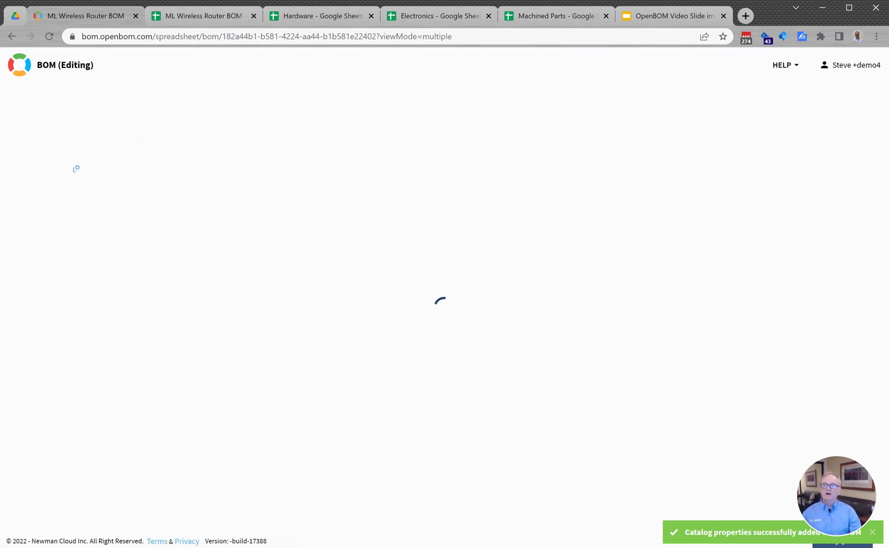